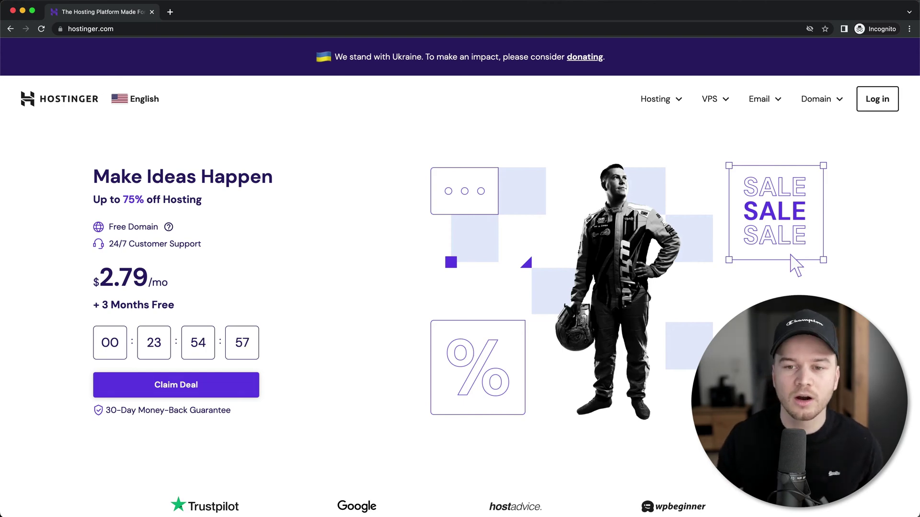
Step: Go to the Web Hosting plans and highlight Premium's 'Free Domain ($9.99 value)' bonus
click(669, 103)
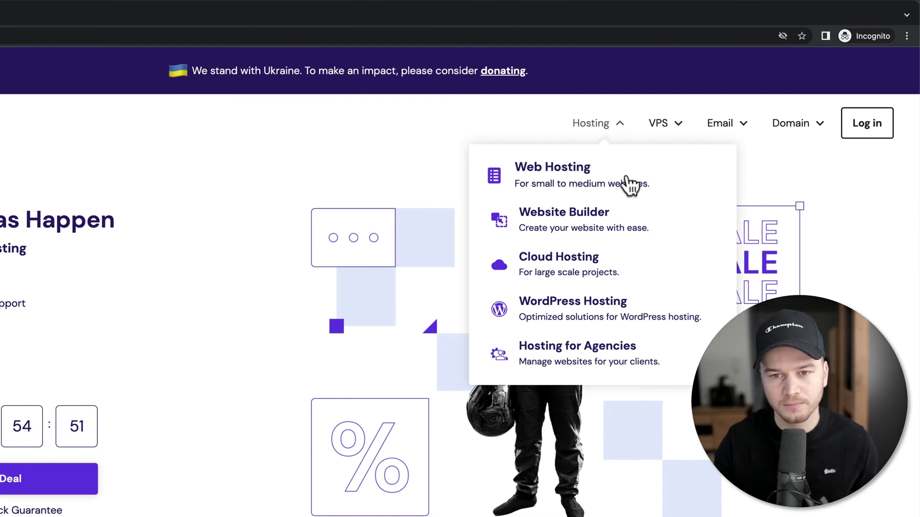
click(629, 185)
scroll(609, 340, down, 5)
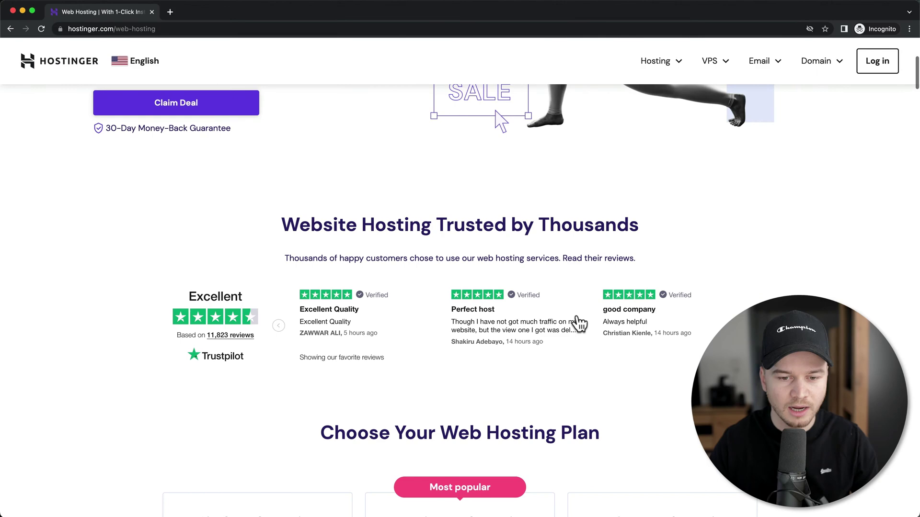
scroll(579, 322, down, 7)
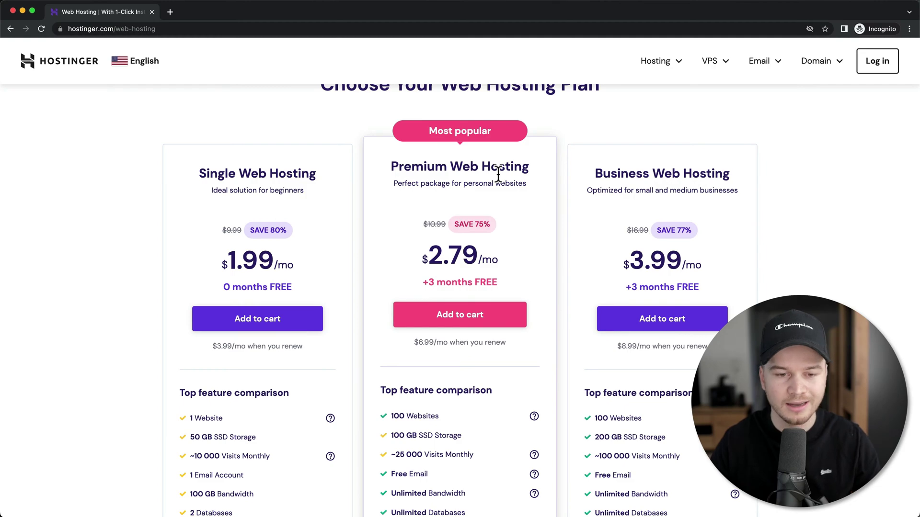
scroll(498, 177, down, 3)
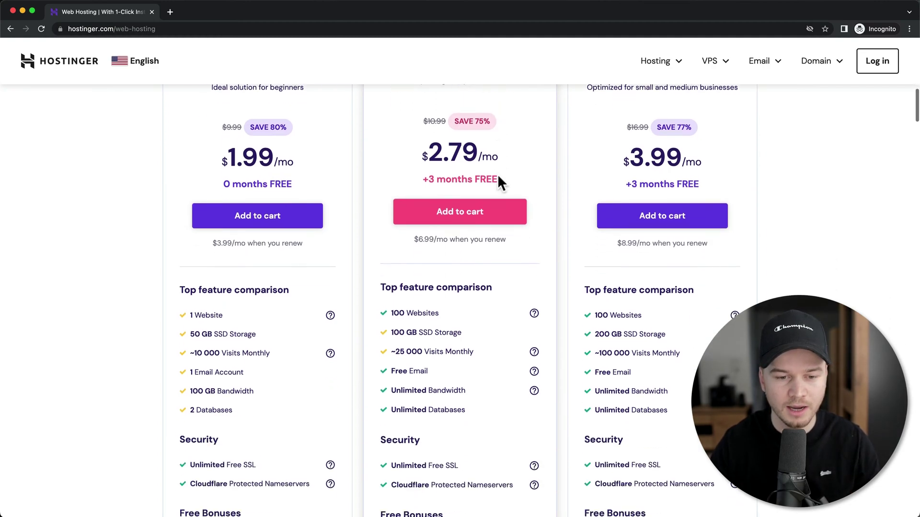
scroll(496, 211, down, 5)
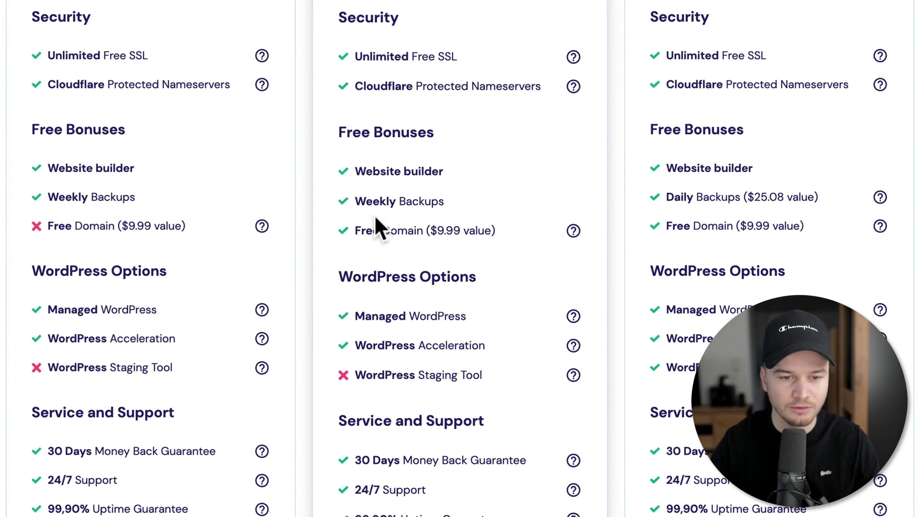
drag(355, 231, 508, 233)
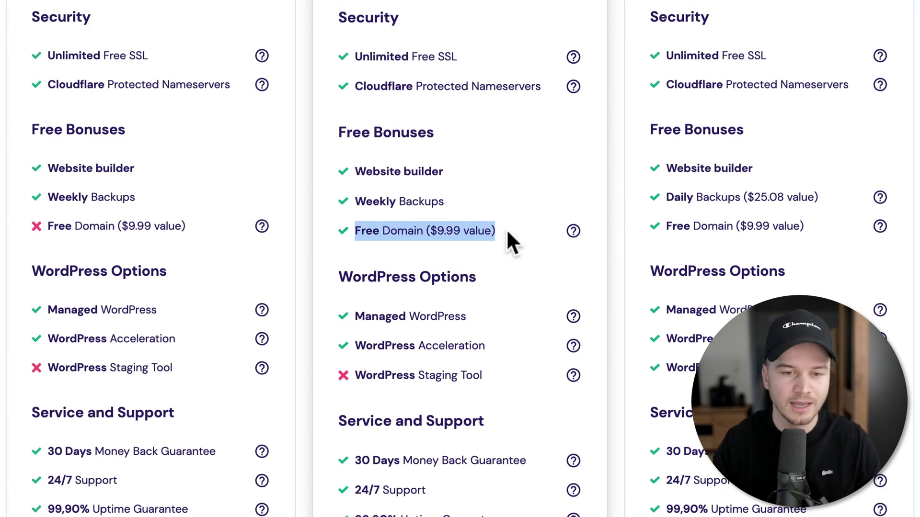
scroll(507, 232, up, 6)
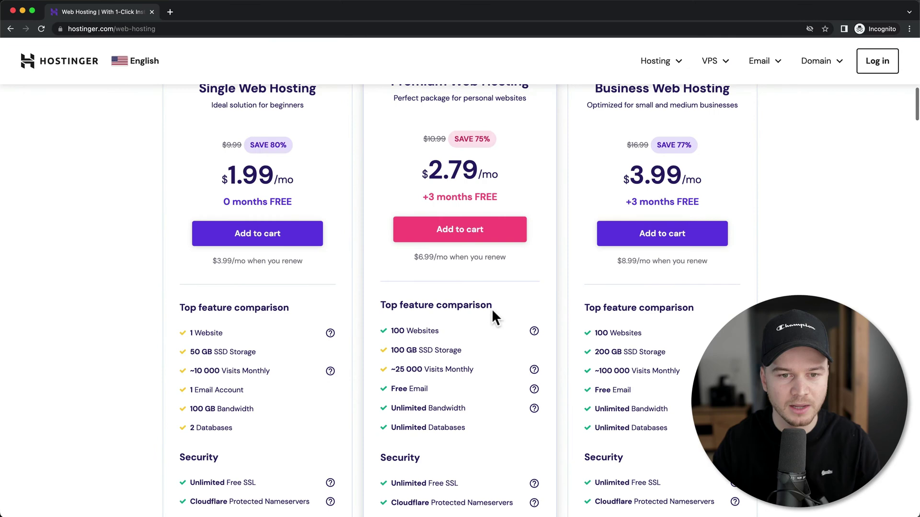
Step: Add Premium Web Hosting to the cart and select the 12-month period at $2.79/month
click(471, 237)
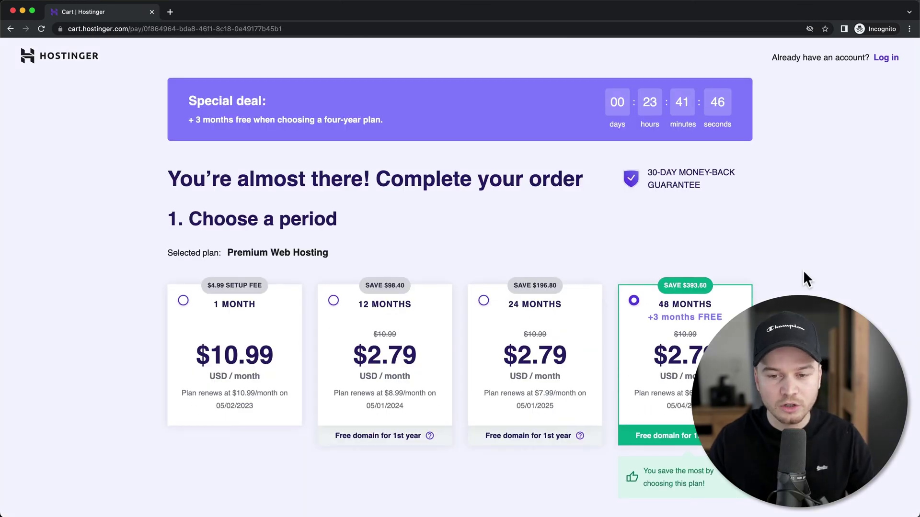
scroll(803, 269, down, 2)
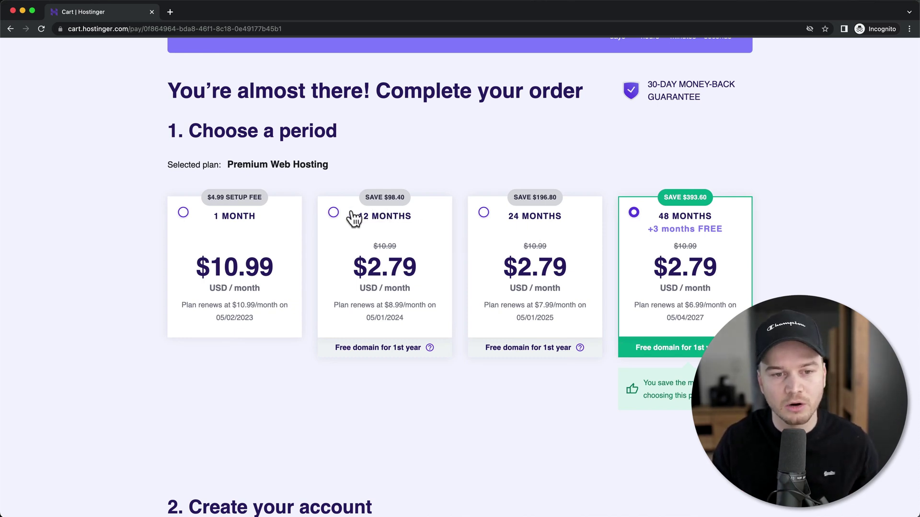
click(333, 213)
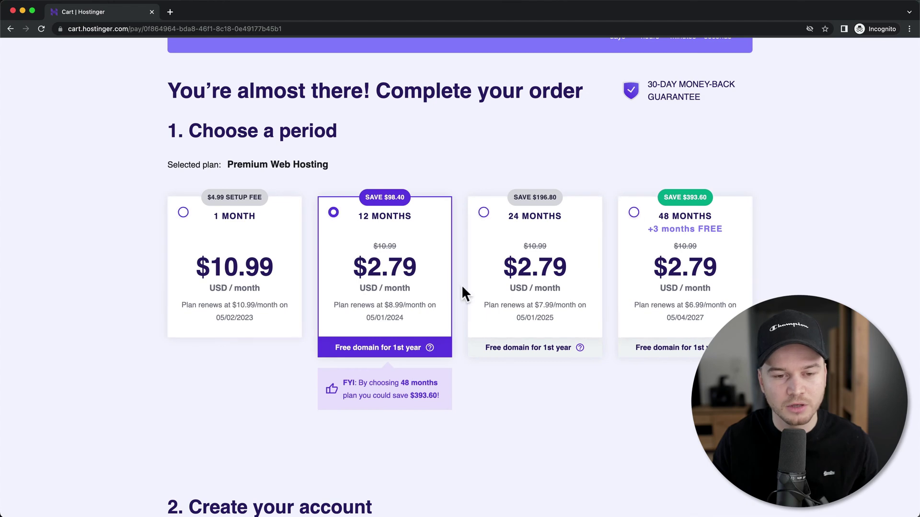
Step: Paste the account e-mail address into the 'Create your account' Email Address field
scroll(580, 309, down, 5)
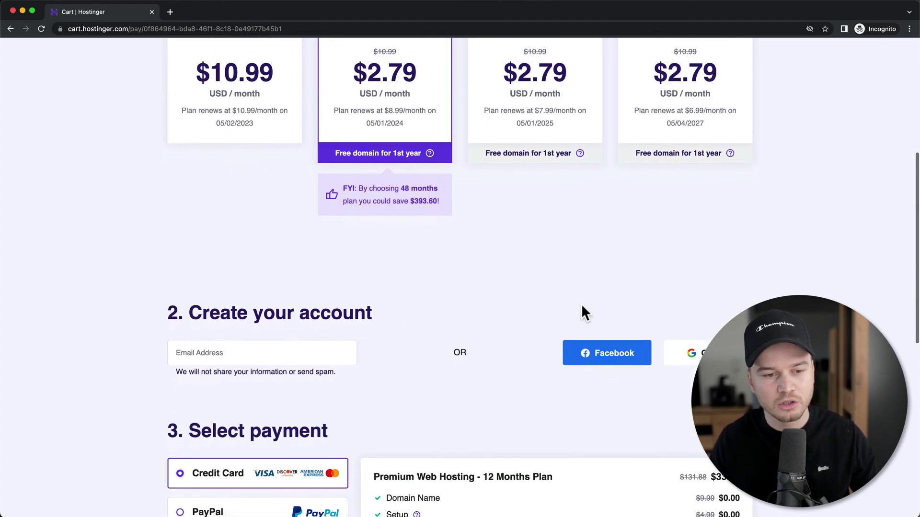
scroll(582, 309, down, 2)
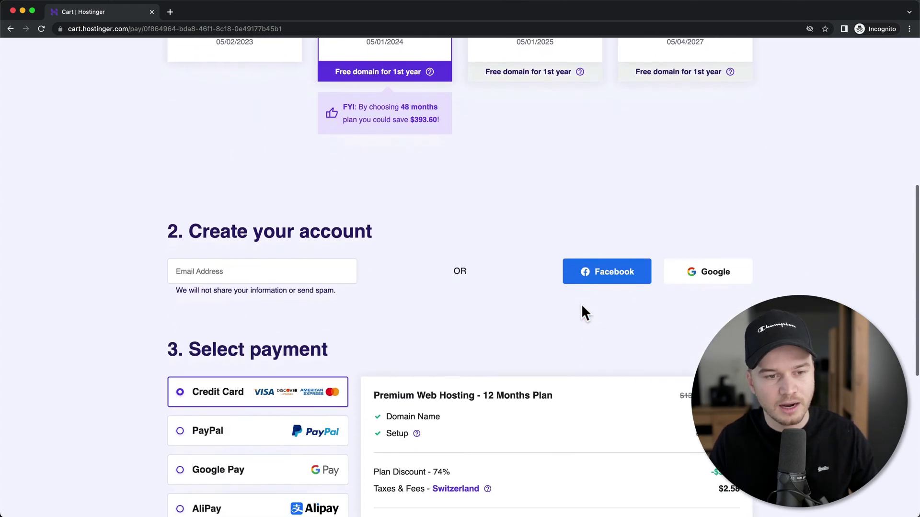
click(273, 268)
key(ctrl+v)
scroll(522, 219, down, 5)
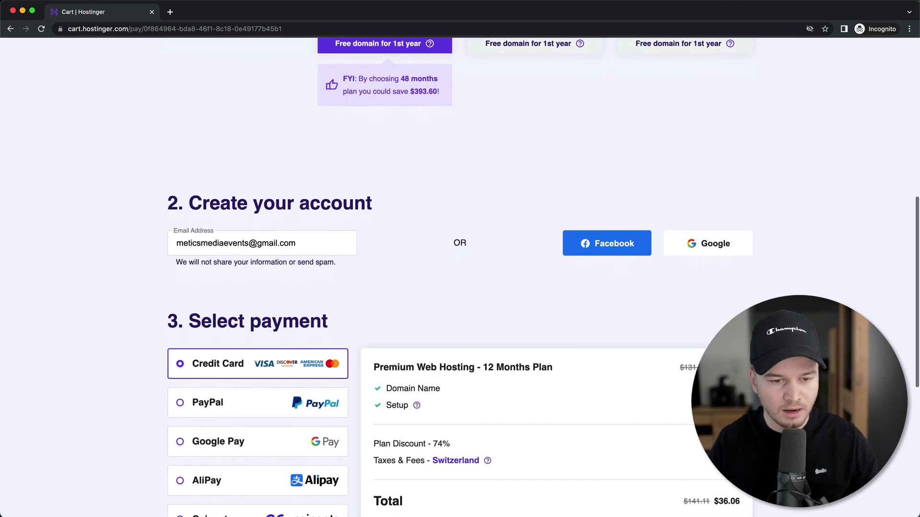
scroll(355, 225, down, 1)
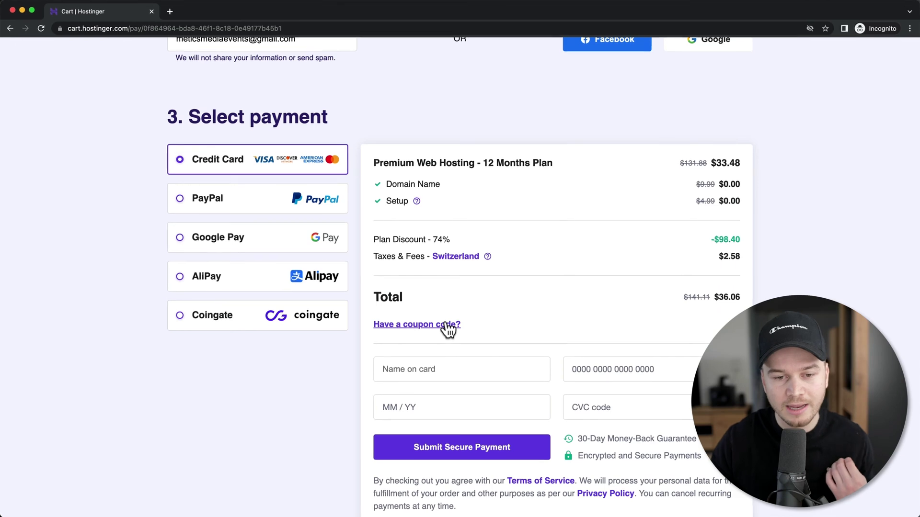
Step: Enter and apply coupon code METICSMEDIA, lowering the order total to $32.45
click(447, 326)
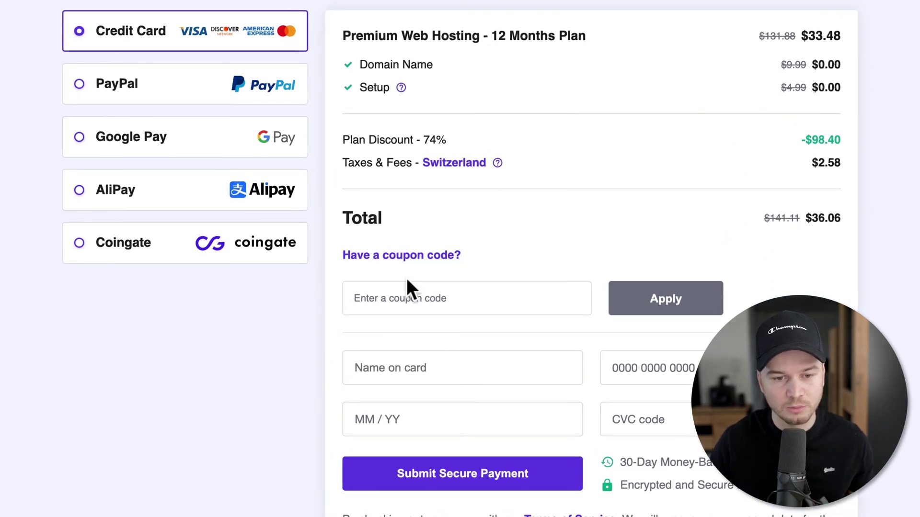
click(421, 297)
text(METICSE)
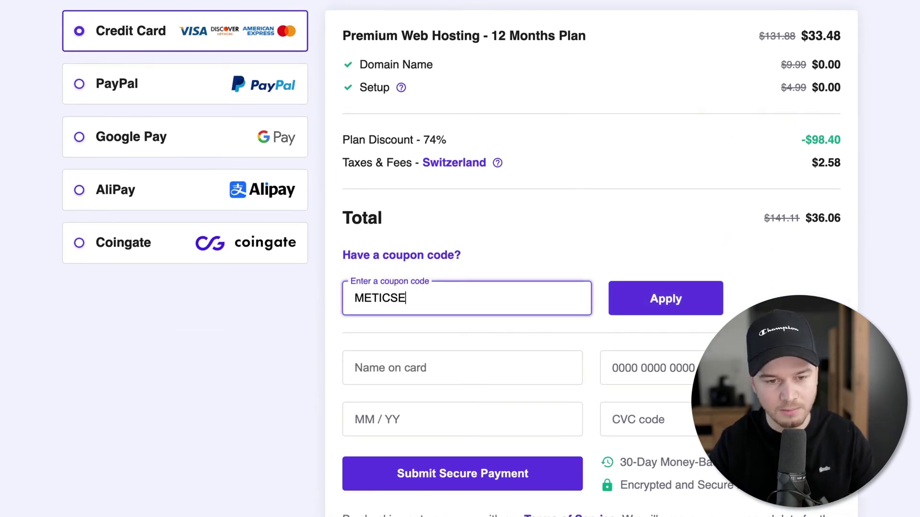
key(BackSpace)
text(MEDIA)
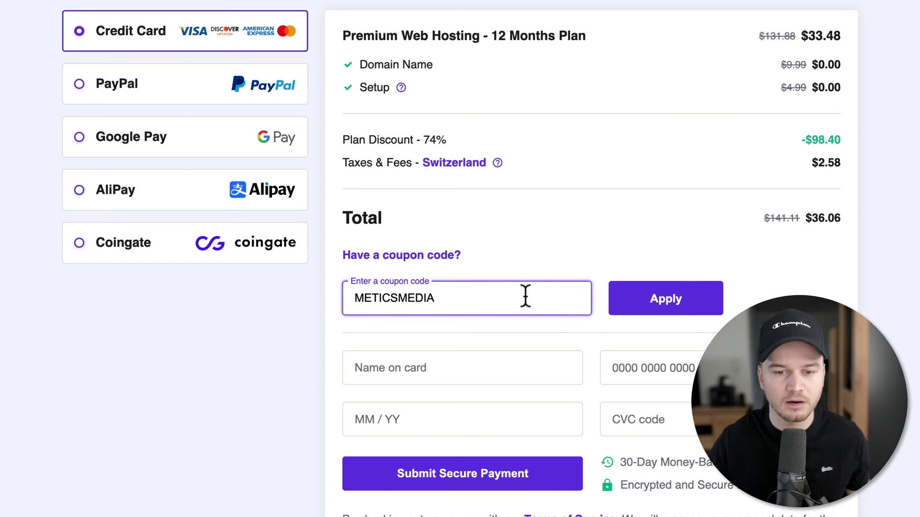
click(662, 302)
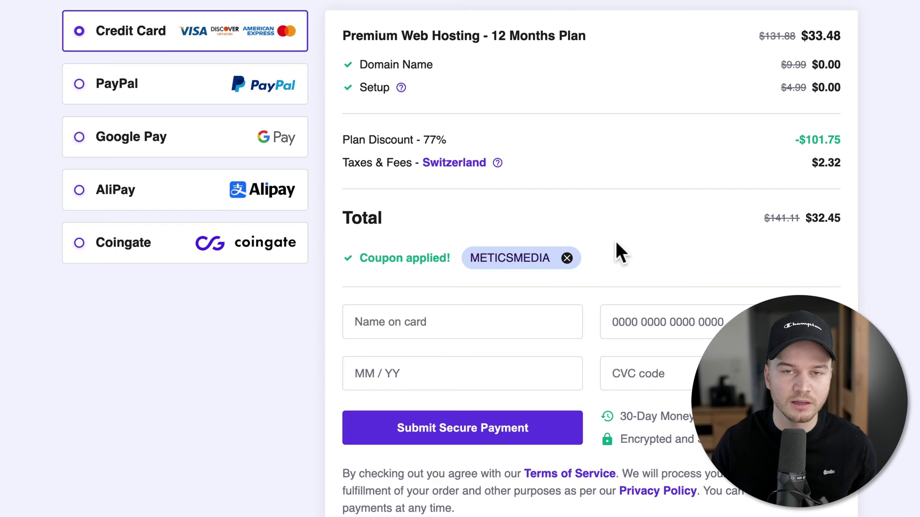
scroll(617, 215, down, 3)
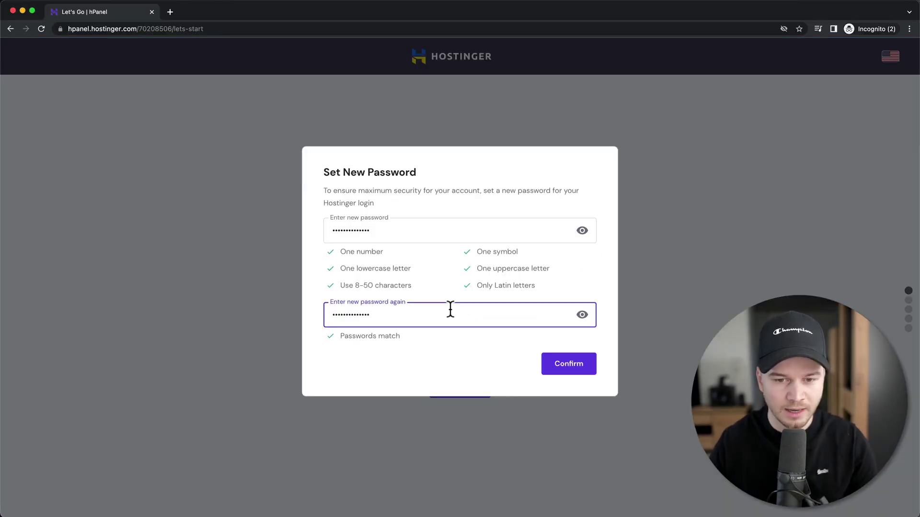
Step: Confirm the new account password and go to the hPanel home dashboard
click(574, 369)
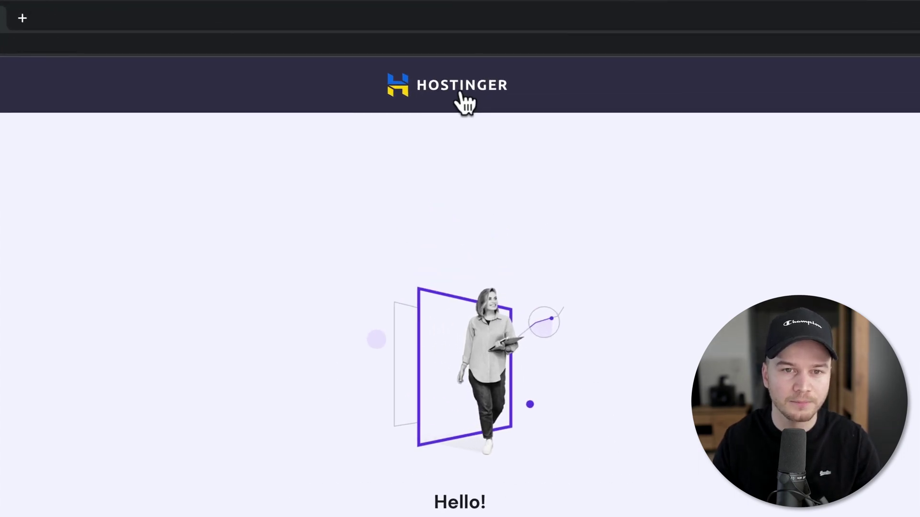
click(462, 100)
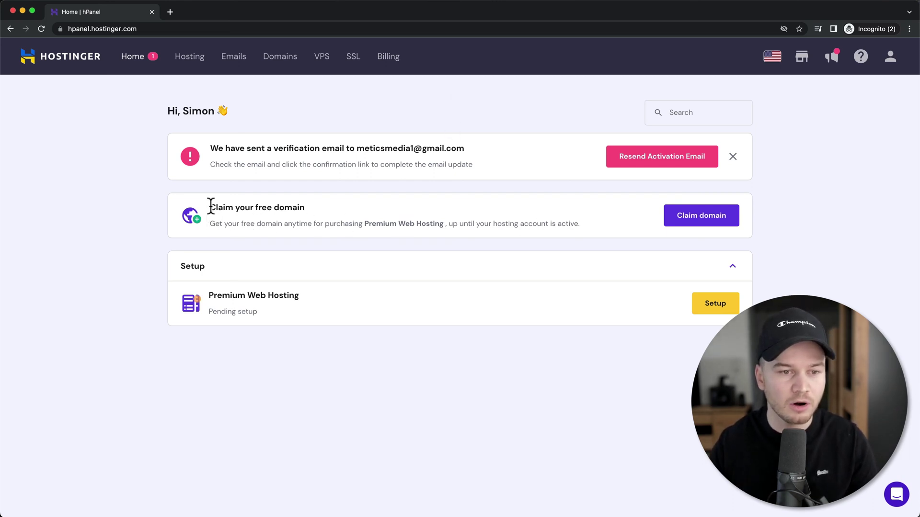
drag(209, 207, 306, 211)
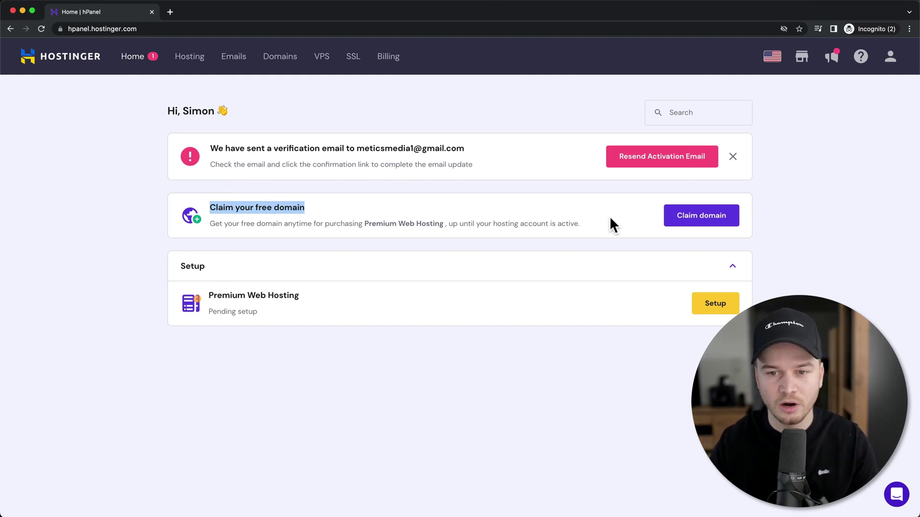
Step: Begin claiming the free domain and choose .com as the domain extension
click(690, 229)
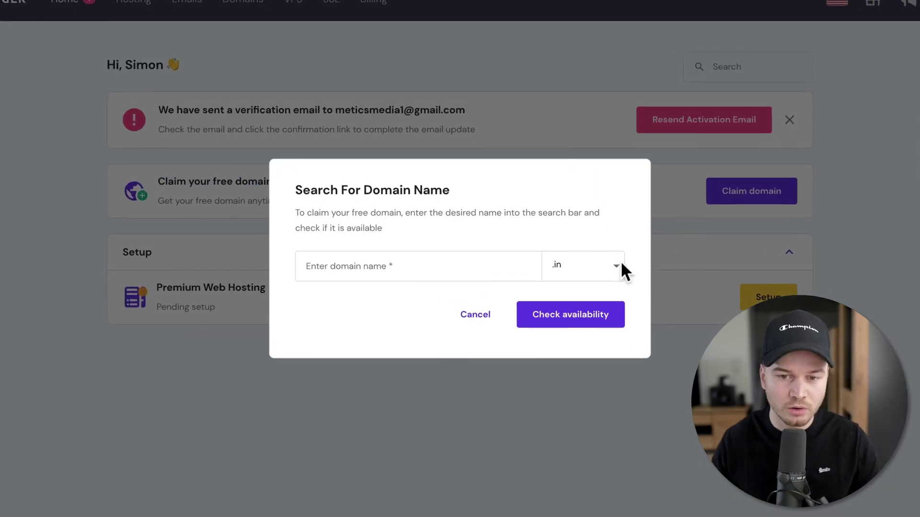
click(614, 269)
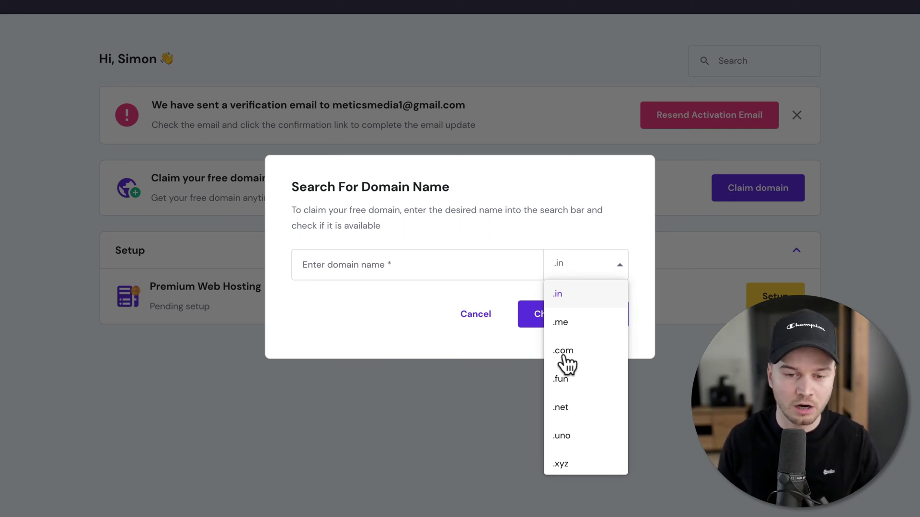
scroll(562, 374, down, 1)
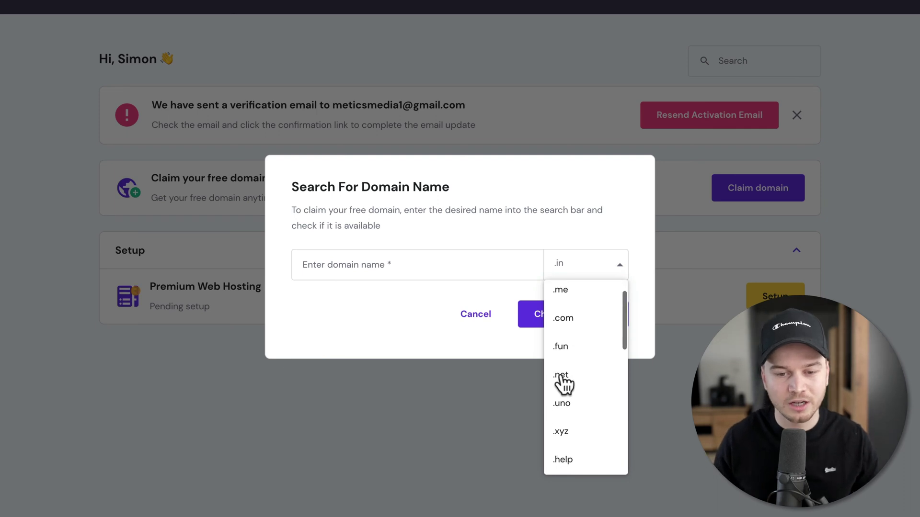
scroll(564, 382, up, 1)
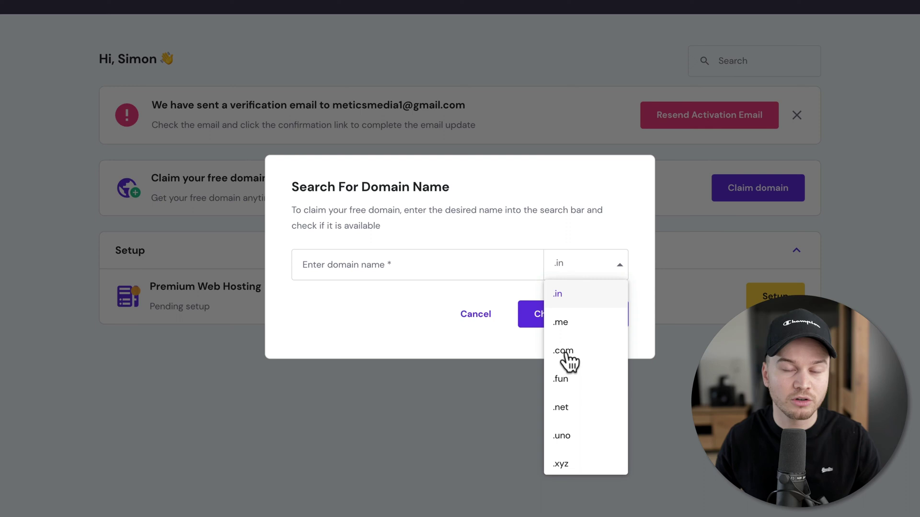
click(565, 353)
click(391, 271)
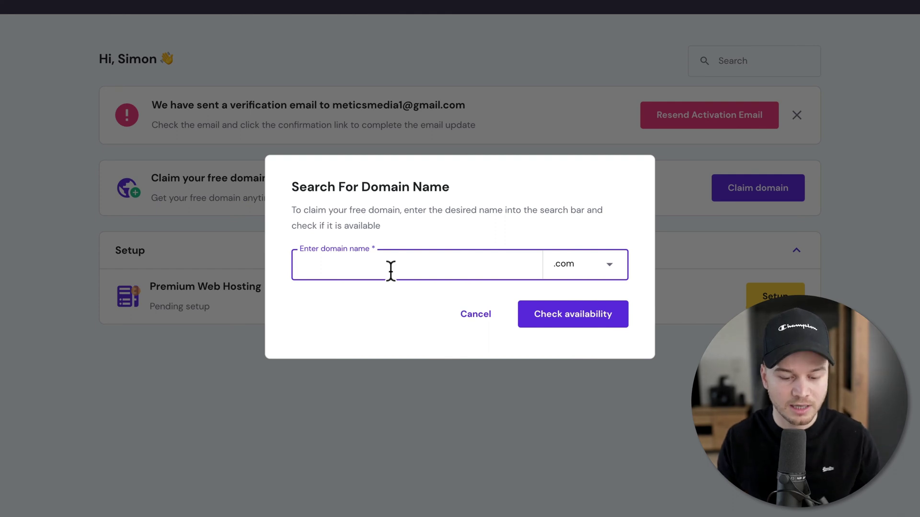
Step: Enter meticsmediainfo as the domain name, check its availability, and claim it free
text(meticsmediainfo)
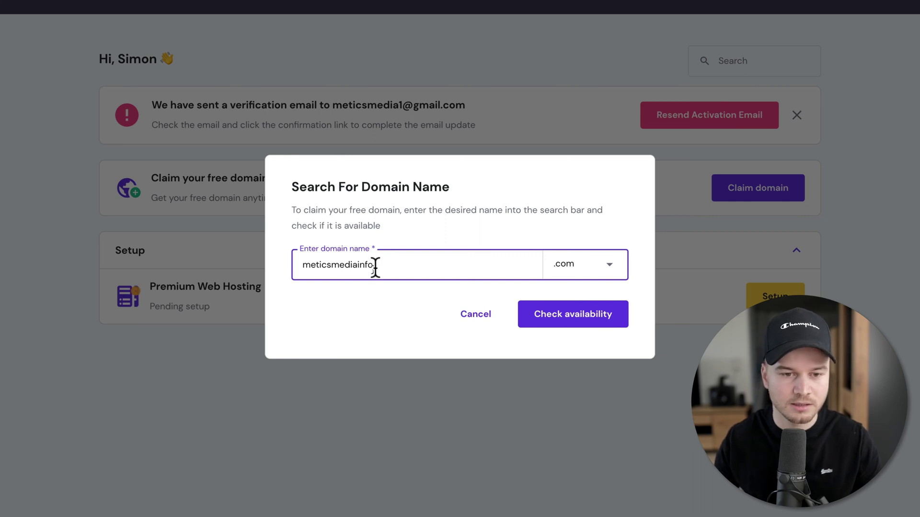
click(376, 303)
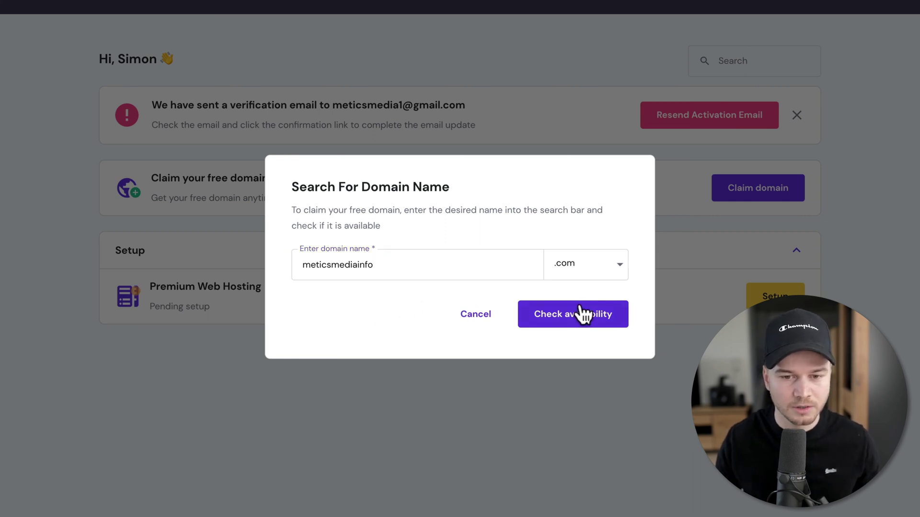
click(561, 328)
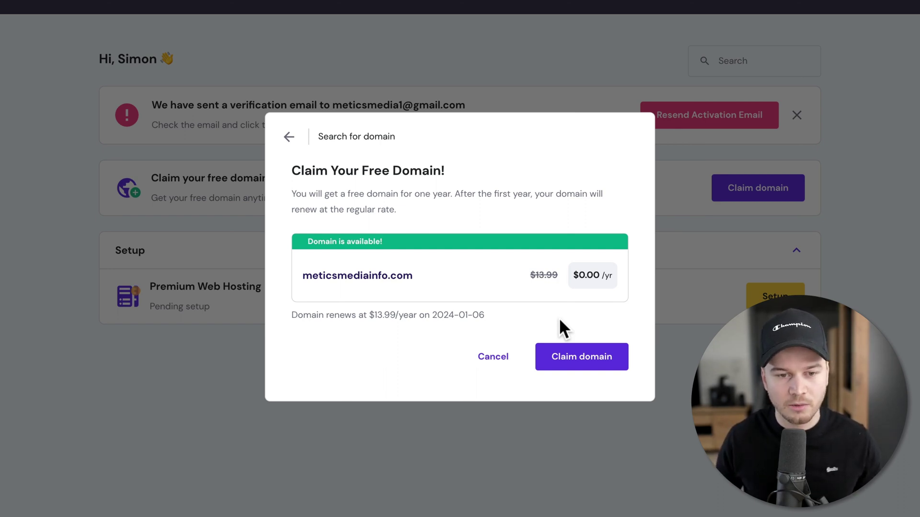
click(585, 364)
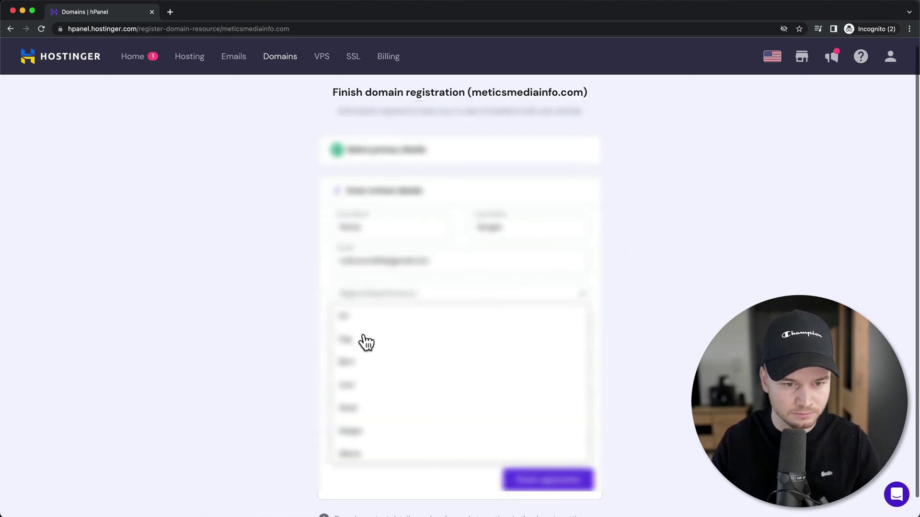
Step: Fill in registrant contact details, finish registering meticsmediainfo.com, and open the Gmail verification email
click(366, 343)
click(361, 314)
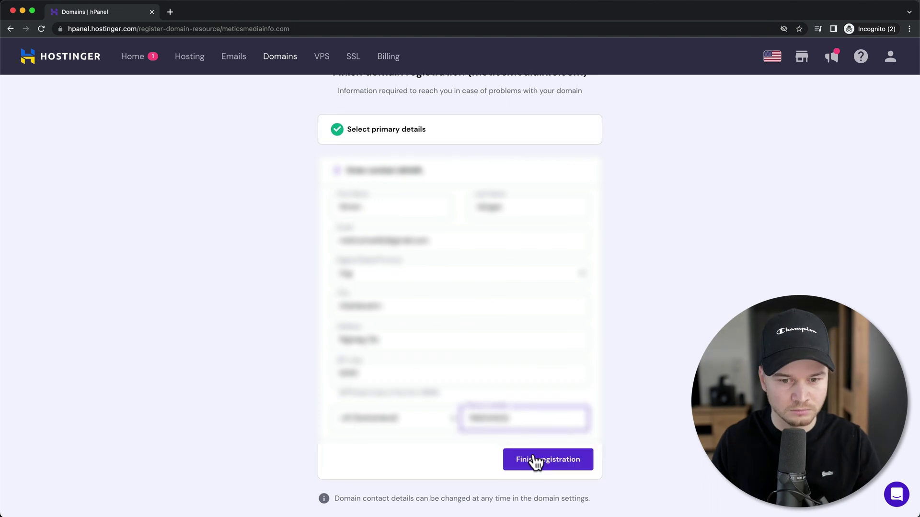
click(533, 459)
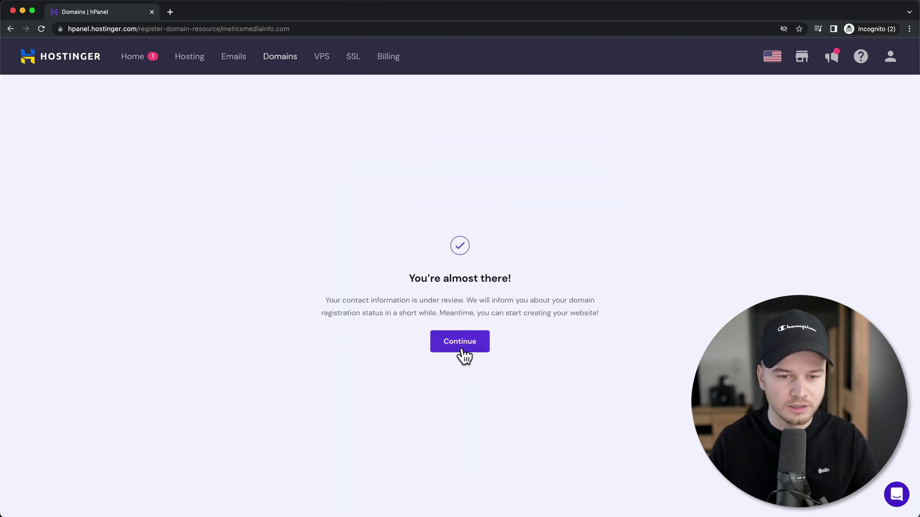
click(460, 342)
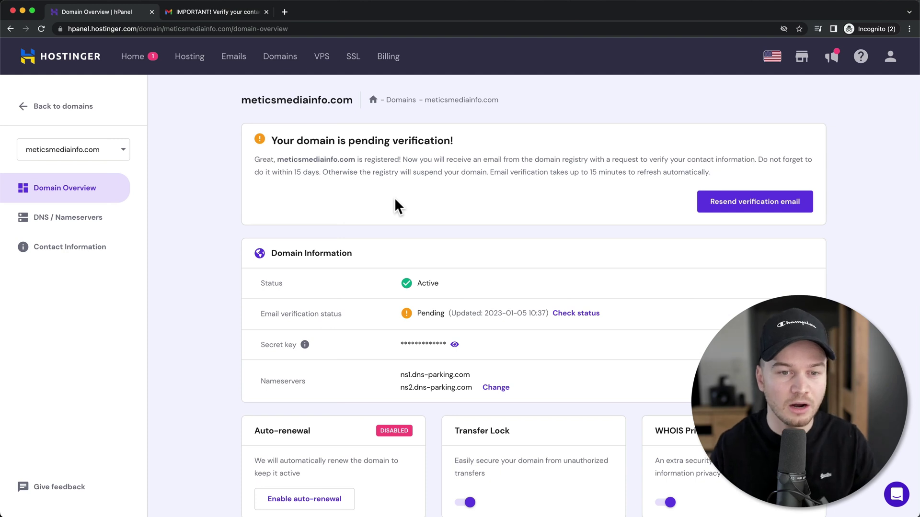
click(238, 14)
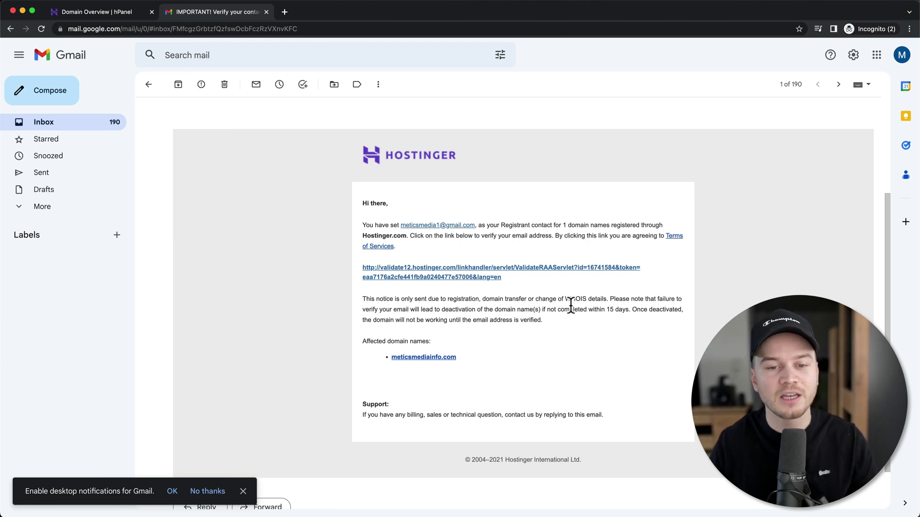
Step: Follow the Hostinger email's verification link, then close the confirmation and Gmail tabs
click(459, 272)
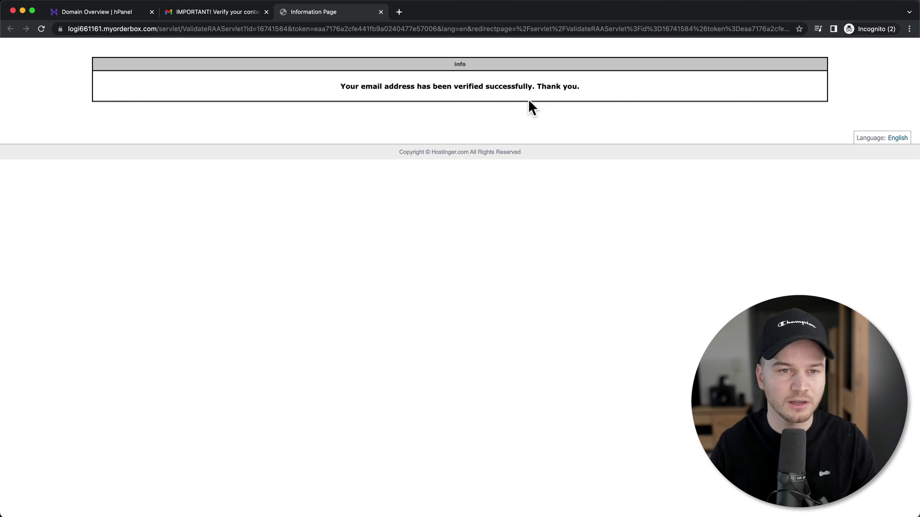
click(381, 12)
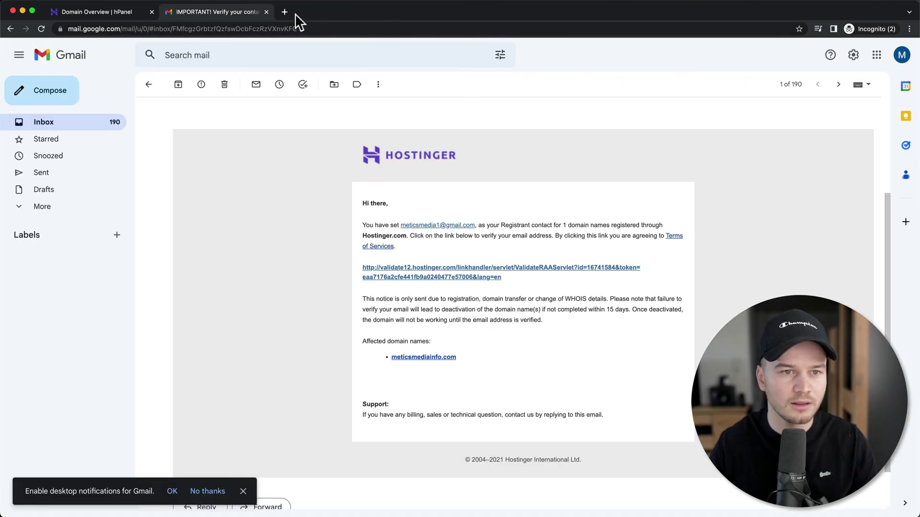
click(266, 12)
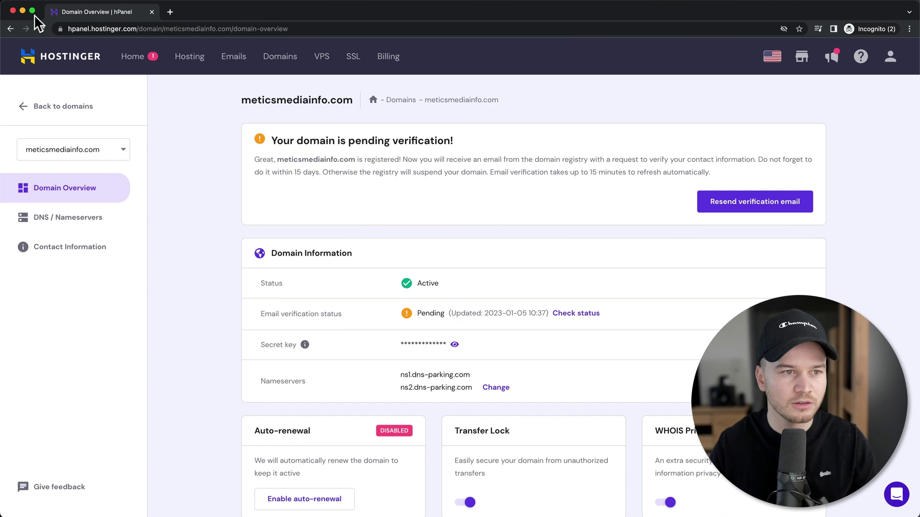
Step: Reload the meticsmediainfo.com overview and highlight its Active status and Verified email
click(42, 28)
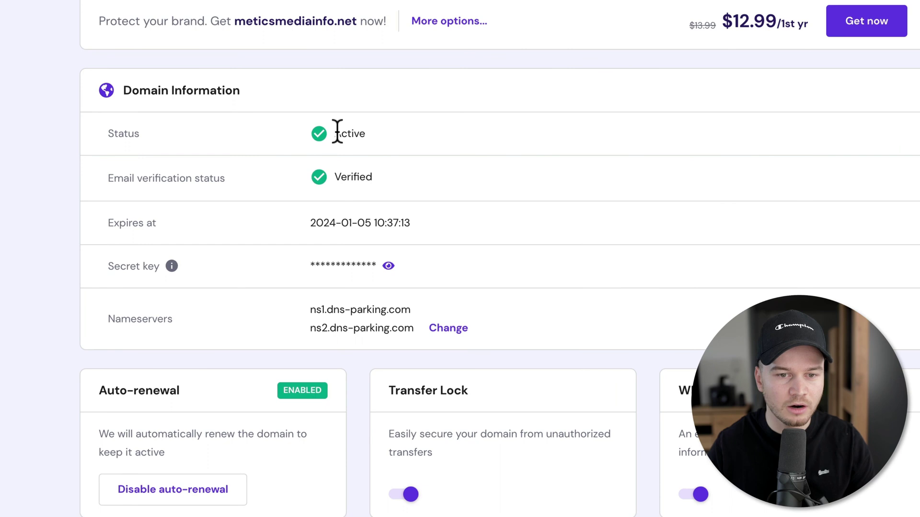
drag(337, 134, 381, 132)
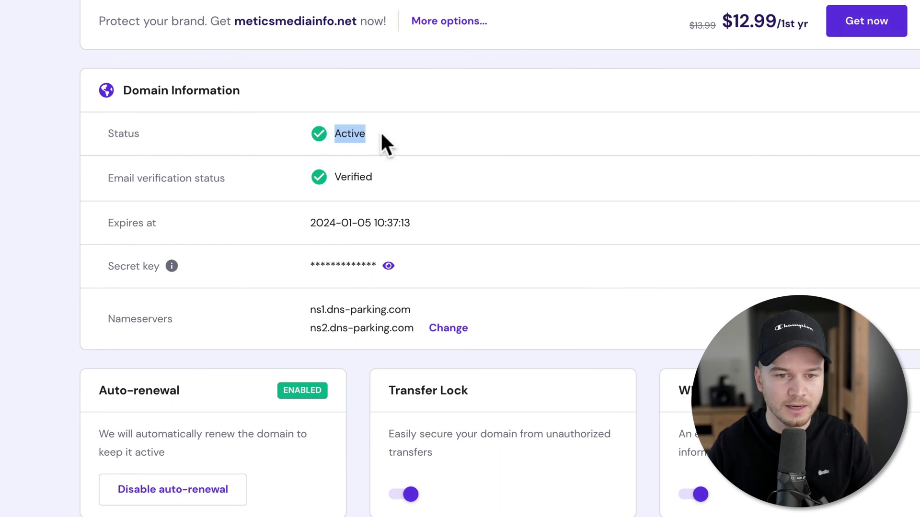
drag(336, 177, 360, 178)
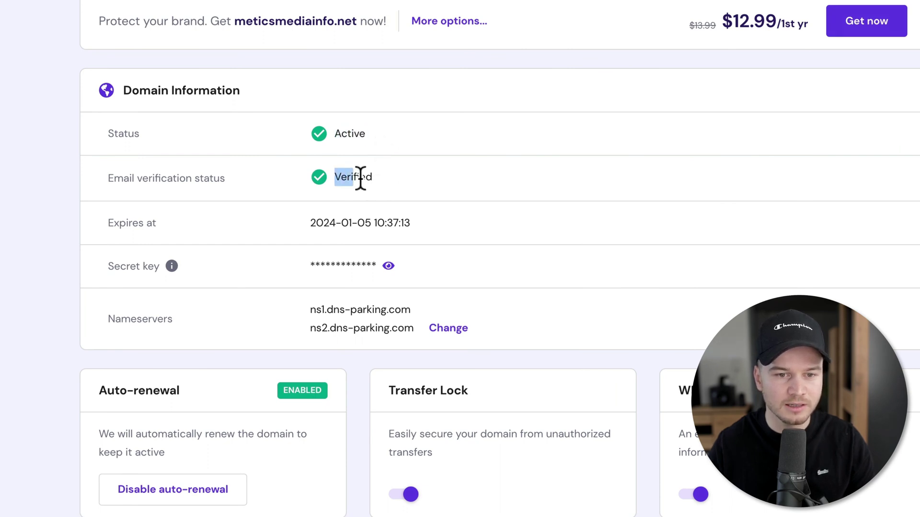